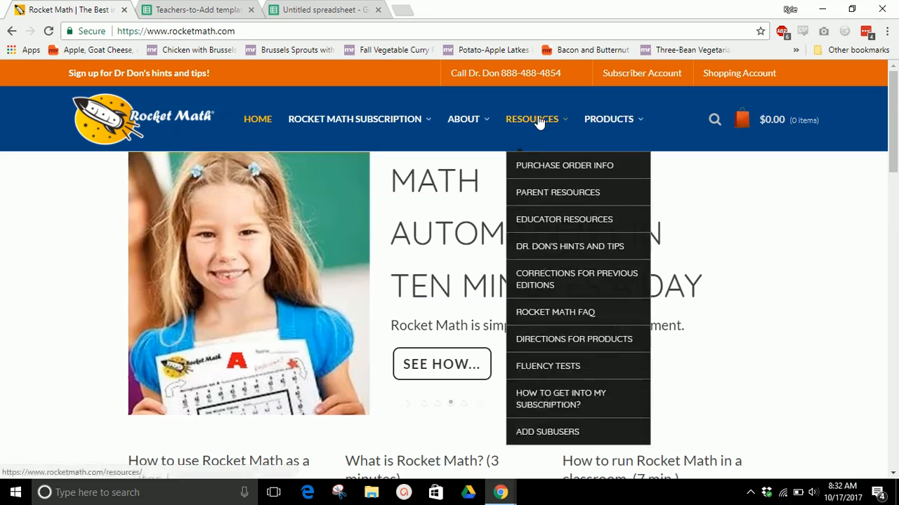
Download the spreadsheet template for adding teachers from the Add Subusers resource page
{"action": "left_click", "coordinate": [563, 431]}
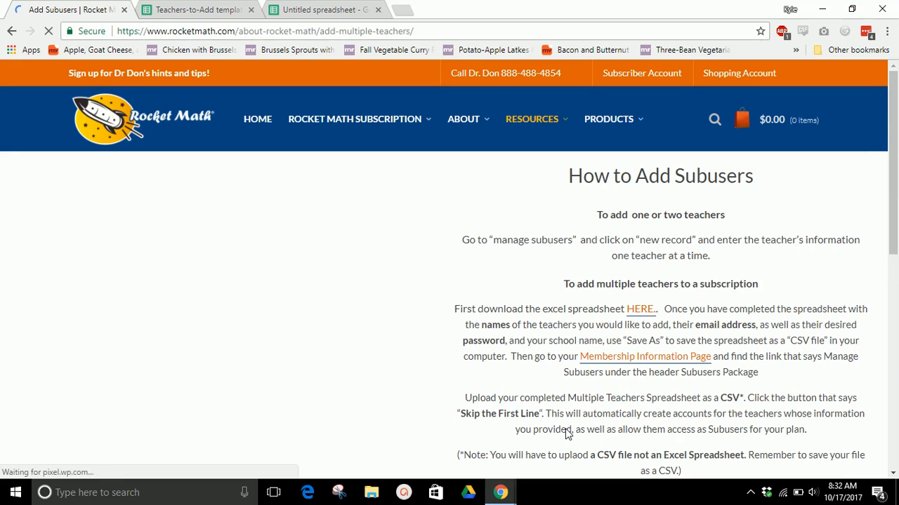
{"action": "scroll", "coordinate": [496, 248], "scroll_direction": "down", "scroll_amount": 1}
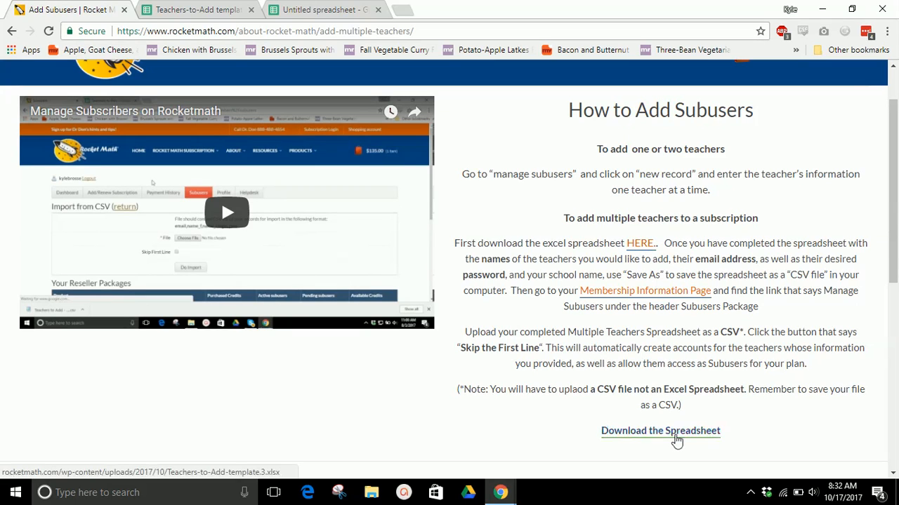
{"action": "left_click", "coordinate": [664, 430]}
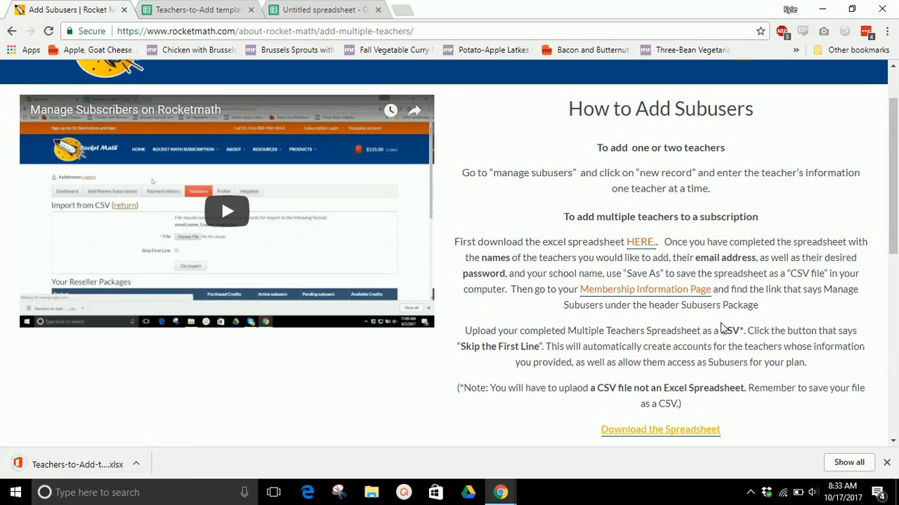
Go to the Membership Information Page and open the management page for the subusers package
{"action": "scroll", "coordinate": [695, 269], "scroll_direction": "down", "scroll_amount": 1}
{"action": "left_click", "coordinate": [651, 233]}
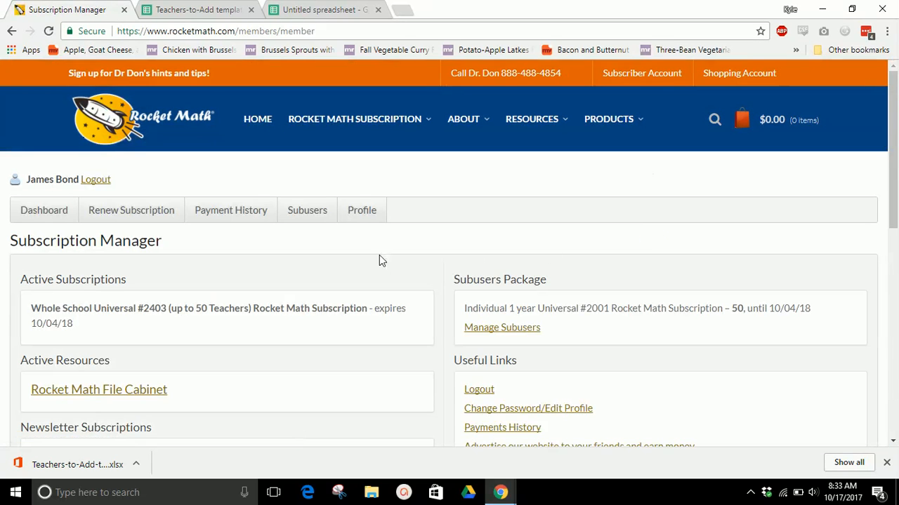
{"action": "scroll", "coordinate": [379, 261], "scroll_direction": "down", "scroll_amount": 1}
{"action": "scroll", "coordinate": [379, 260], "scroll_direction": "down", "scroll_amount": 1}
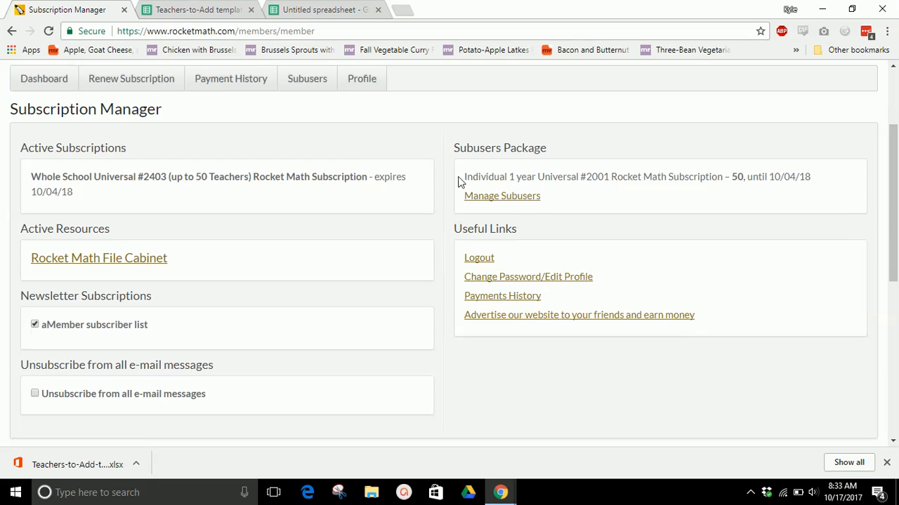
{"action": "left_click", "coordinate": [526, 201]}
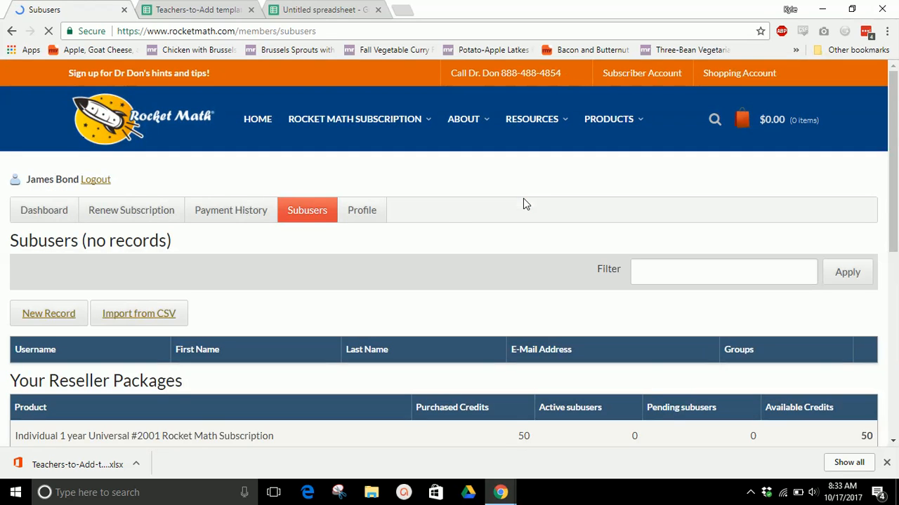
{"action": "scroll", "coordinate": [449, 217], "scroll_direction": "down", "scroll_amount": 3}
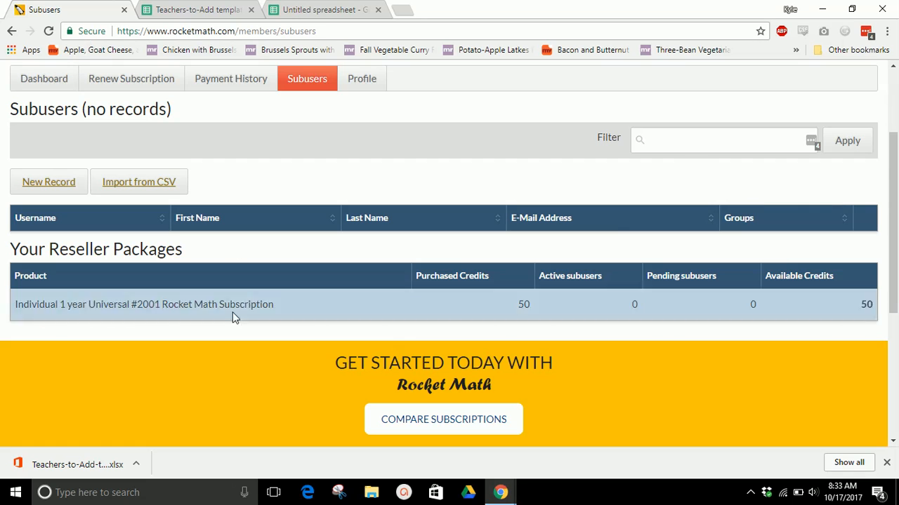
{"action": "scroll", "coordinate": [417, 241], "scroll_direction": "up", "scroll_amount": 1}
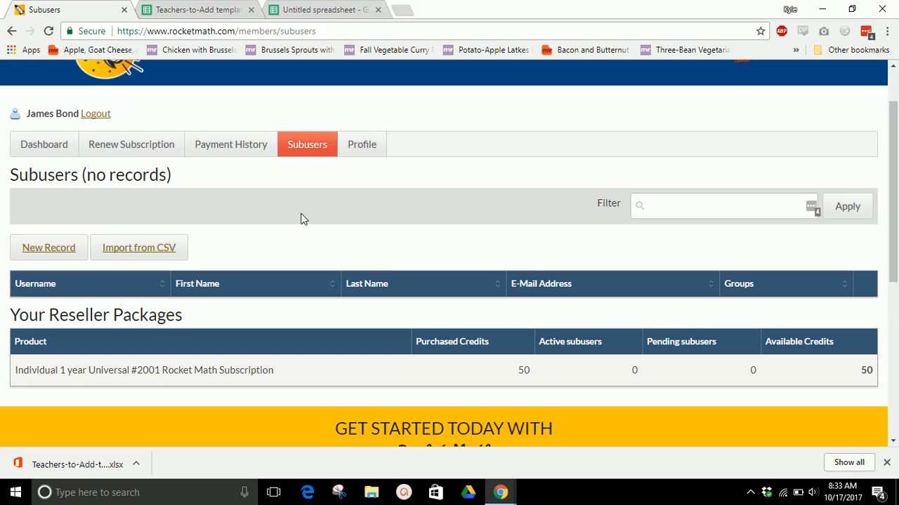
{"action": "scroll", "coordinate": [302, 220], "scroll_direction": "down", "scroll_amount": 1}
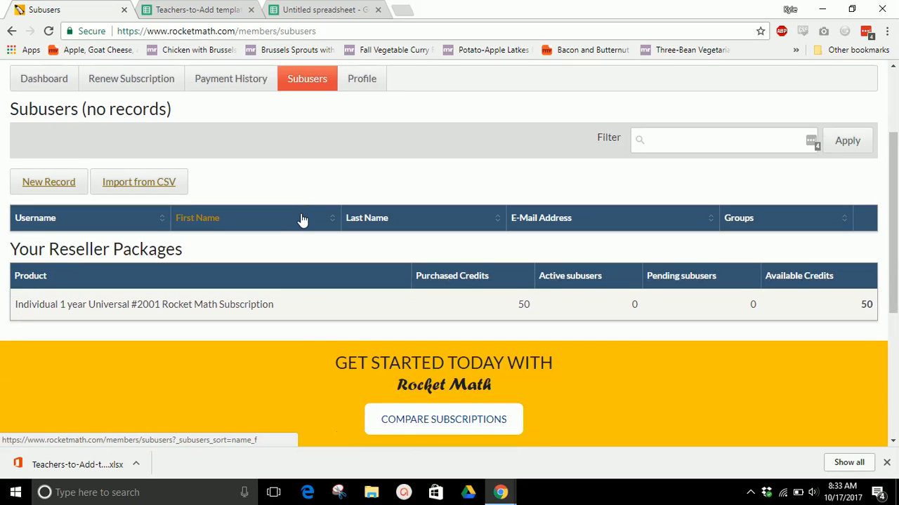
Start a new subuser record with a generated password and enter the teacher's first and last name
{"action": "left_click", "coordinate": [39, 183]}
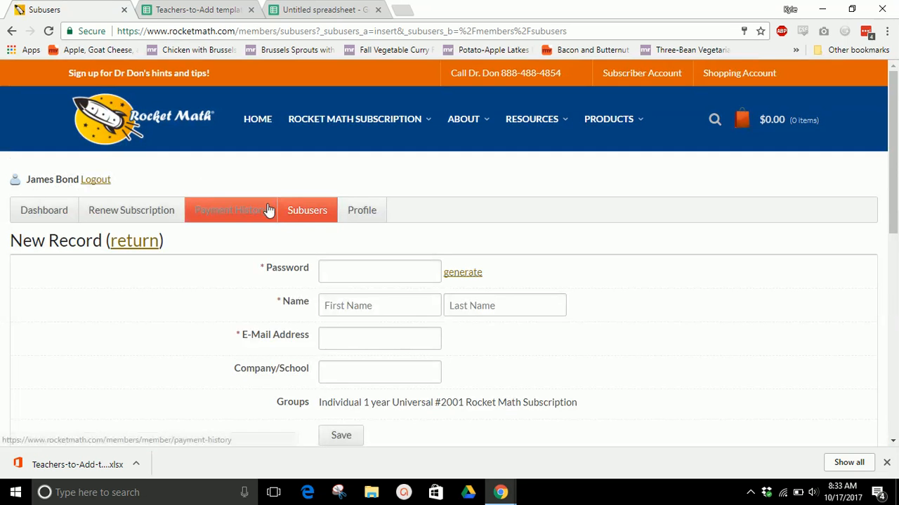
{"action": "scroll", "coordinate": [407, 235], "scroll_direction": "down", "scroll_amount": 1}
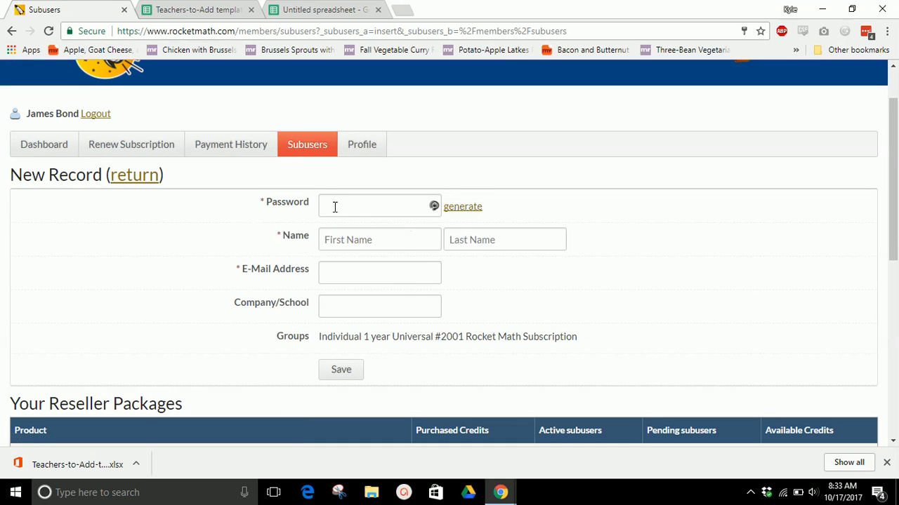
{"action": "left_click", "coordinate": [453, 211]}
{"action": "left_click", "coordinate": [361, 239]}
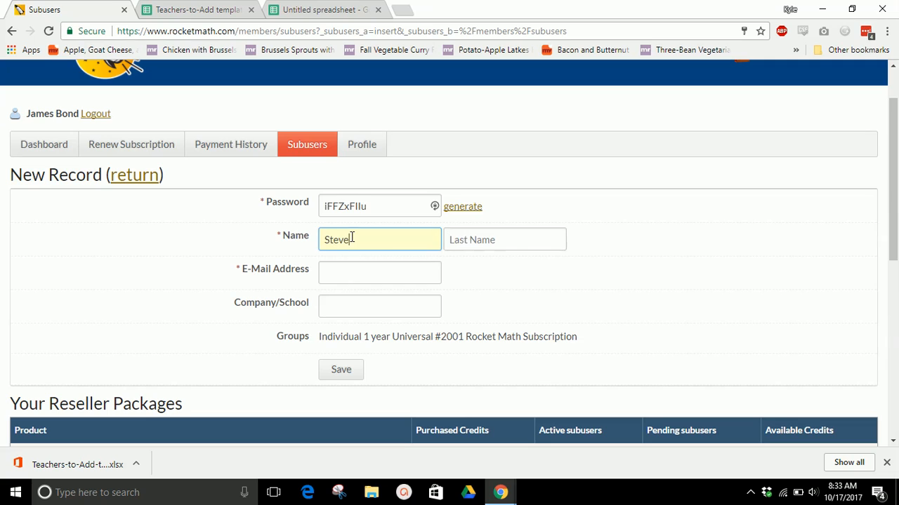
{"action": "key", "text": "Tab"}
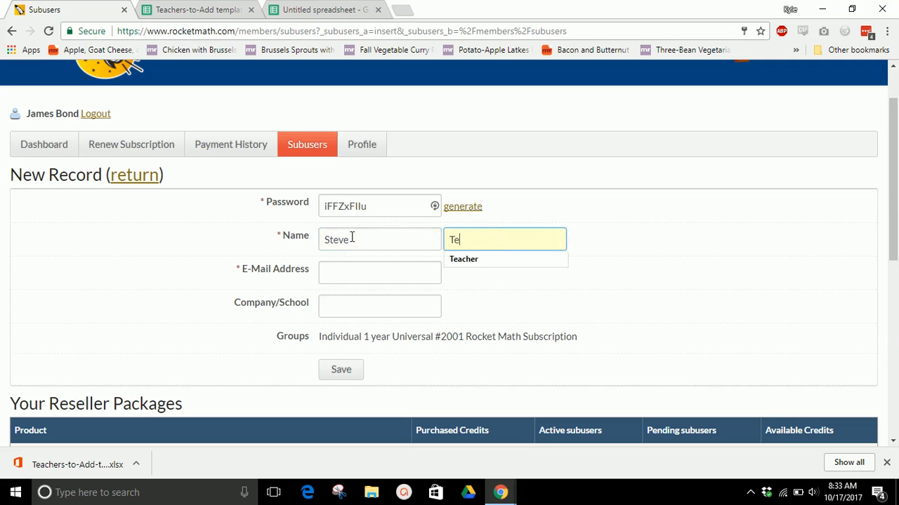
{"action": "key", "text": "Tab"}
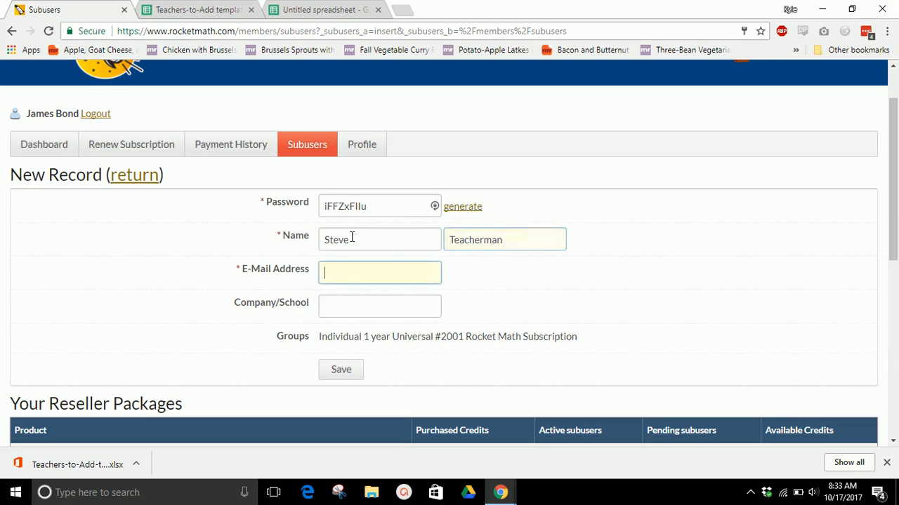
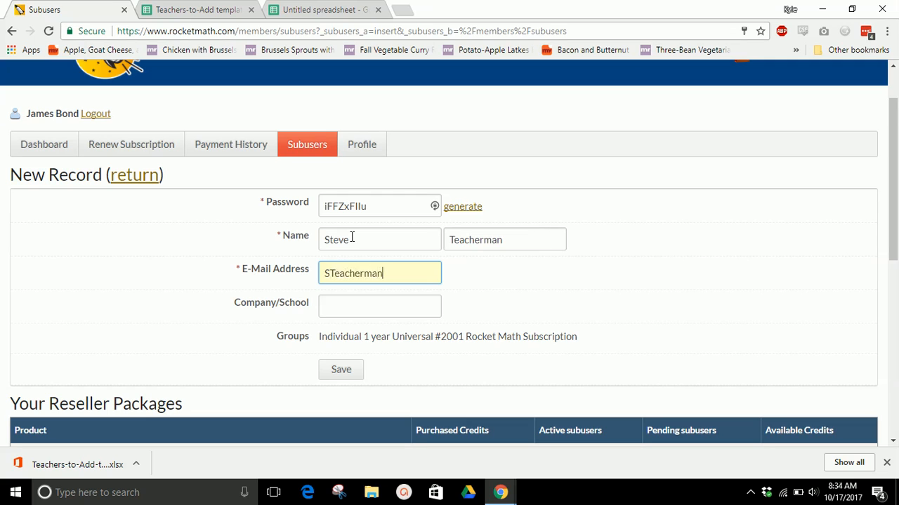
Enter the teacher's e-mail address, set the school to Teaching School, and save the subuser record
{"action": "key", "text": "Tab"}
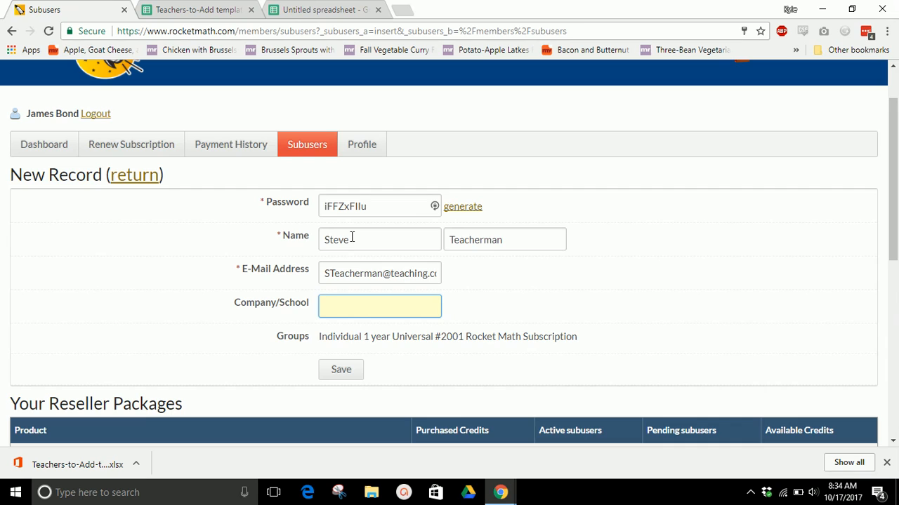
{"action": "type", "text": "Teaching School"}
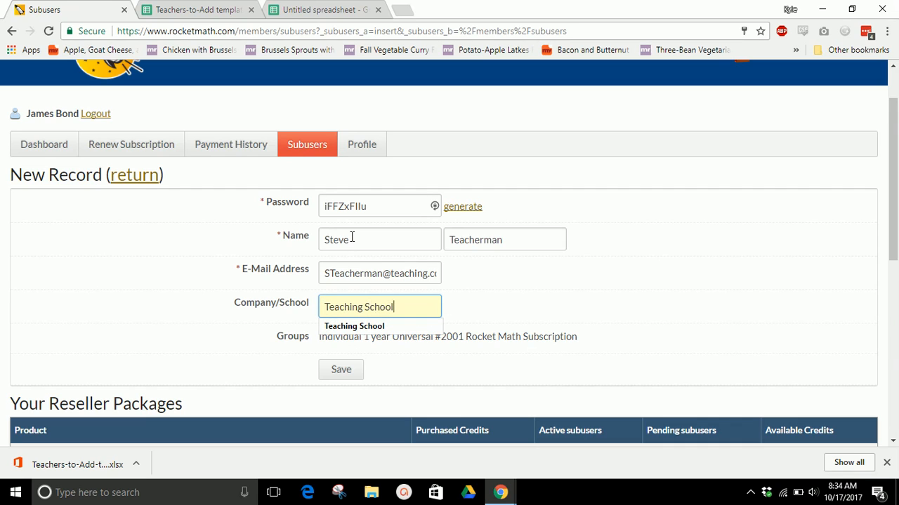
{"action": "key", "text": "Tab"}
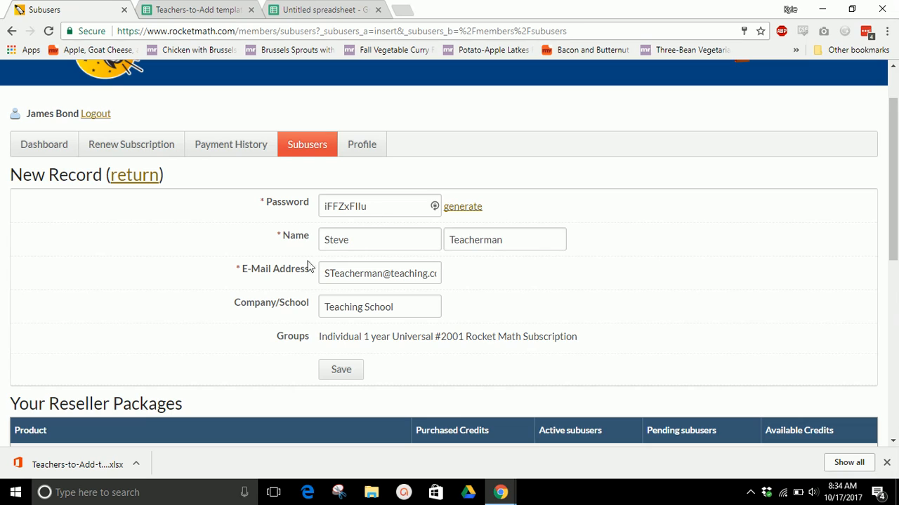
{"action": "left_click", "coordinate": [346, 370]}
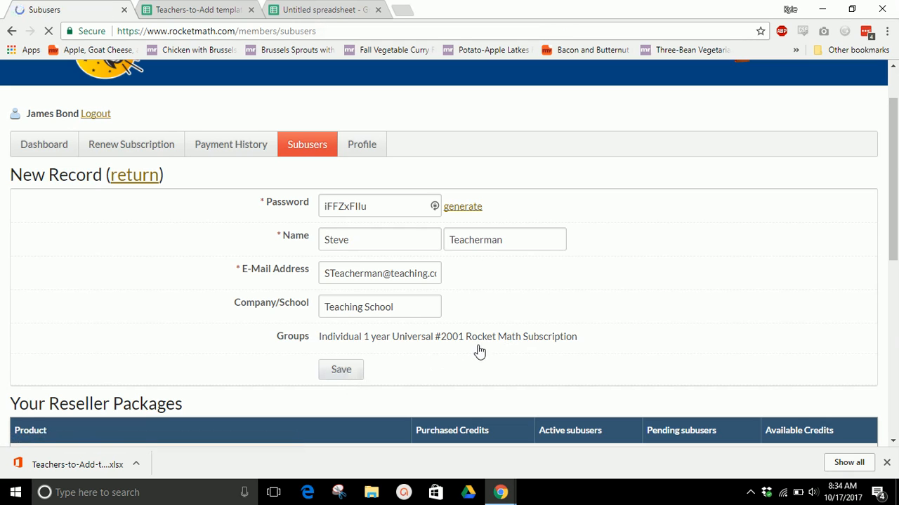
Review the new teacher's row in the subusers list and the credits of the reseller package
{"action": "scroll", "coordinate": [474, 277], "scroll_direction": "down", "scroll_amount": 3}
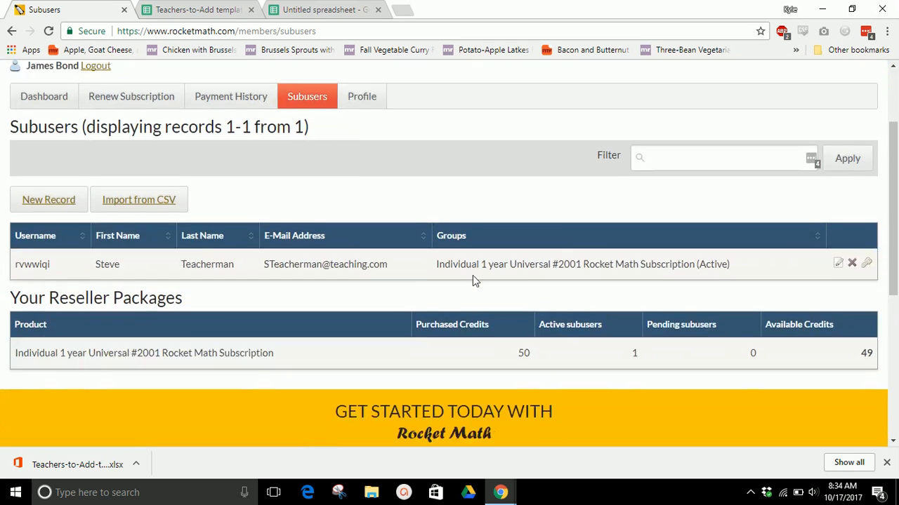
{"action": "scroll", "coordinate": [429, 277], "scroll_direction": "up", "scroll_amount": 1}
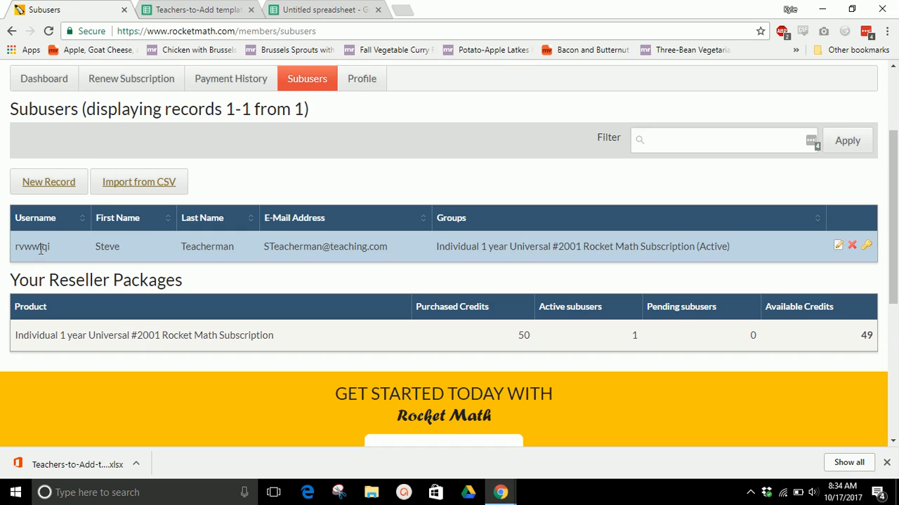
{"action": "scroll", "coordinate": [351, 220], "scroll_direction": "up", "scroll_amount": 1}
{"action": "scroll", "coordinate": [351, 220], "scroll_direction": "up", "scroll_amount": 1}
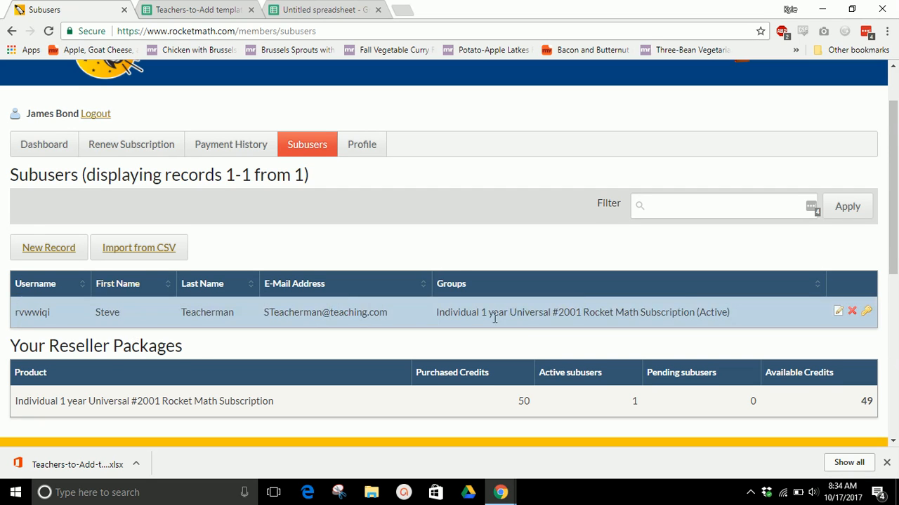
{"action": "scroll", "coordinate": [492, 319], "scroll_direction": "down", "scroll_amount": 2}
{"action": "scroll", "coordinate": [429, 266], "scroll_direction": "up", "scroll_amount": 2}
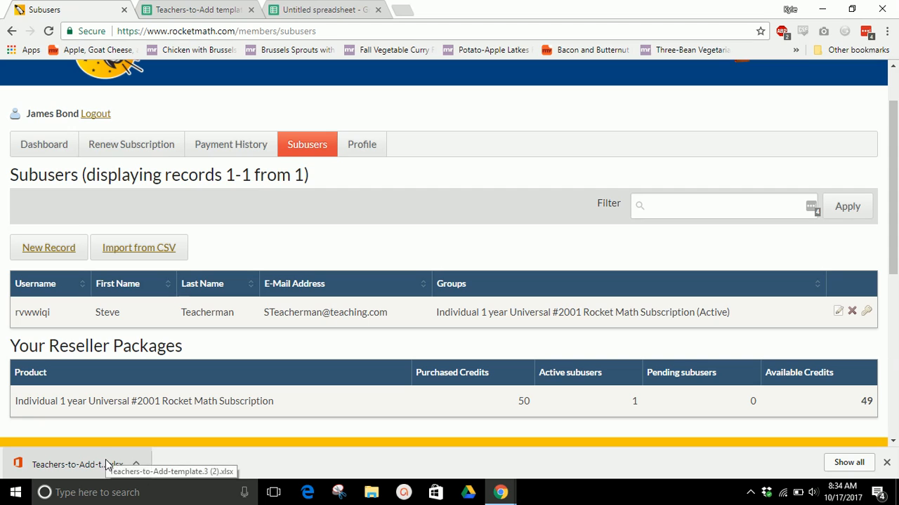
Copy the three teacher rows, including e-mails, names, passwords and school, from the untitled spreadsheet into the Teachers-to-Add template starting at cell A2
{"action": "left_click", "coordinate": [214, 9]}
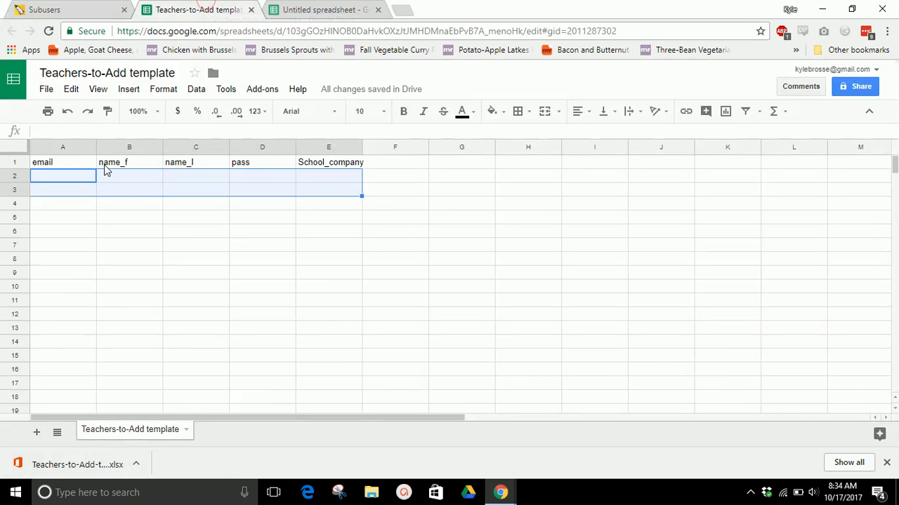
{"action": "left_click", "coordinate": [360, 221]}
{"action": "left_click", "coordinate": [83, 180]}
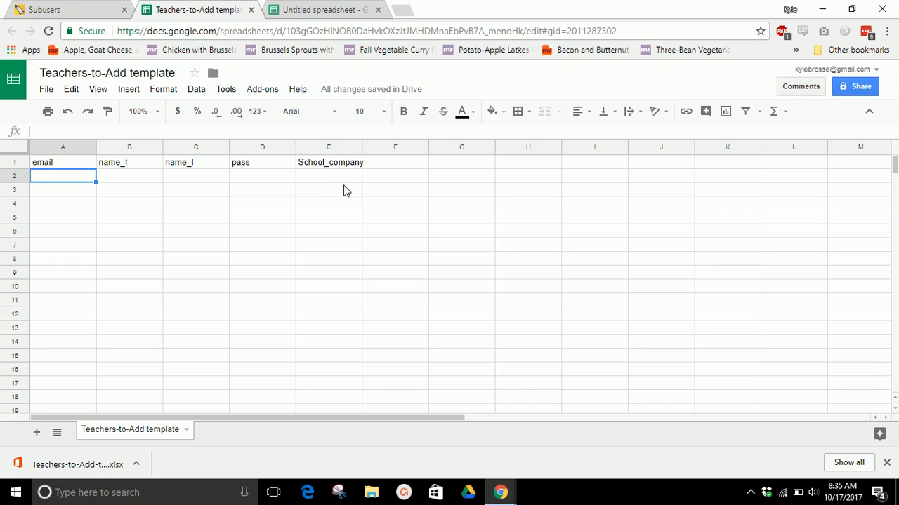
{"action": "left_click", "coordinate": [325, 10]}
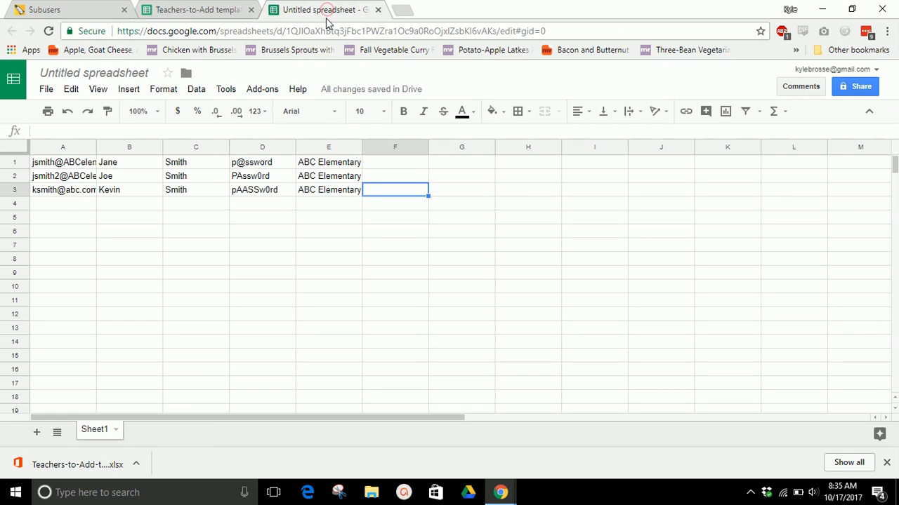
{"action": "left_click", "coordinate": [62, 163]}
{"action": "mouse_move", "coordinate": [80, 168]}
{"action": "left_mouse_down"}
{"action": "mouse_move", "coordinate": [186, 194]}
{"action": "mouse_move", "coordinate": [357, 192]}
{"action": "left_mouse_up"}
{"action": "key", "text": "ctrl+c"}
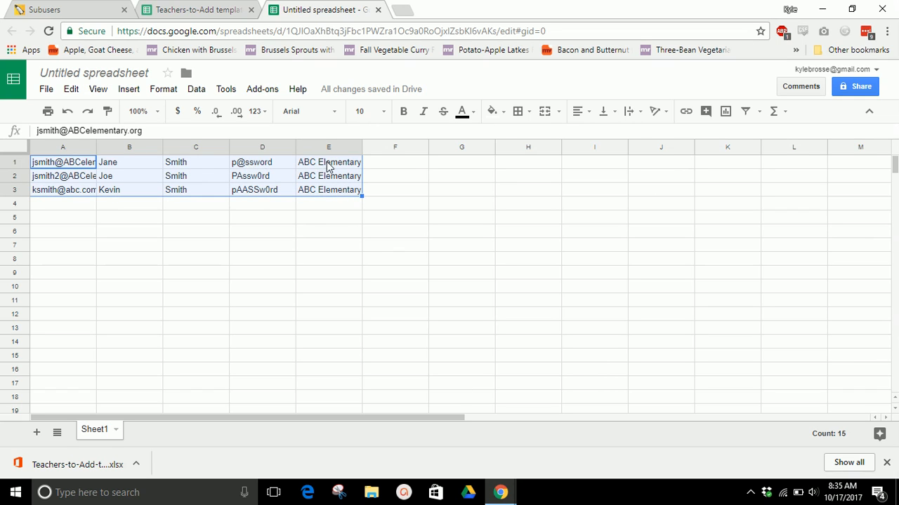
{"action": "left_click", "coordinate": [211, 10]}
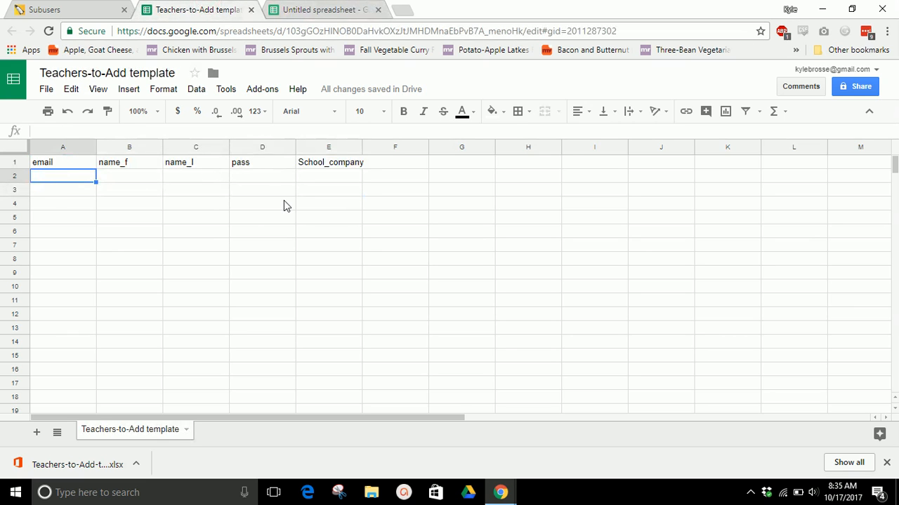
{"action": "key", "text": "ctrl+v"}
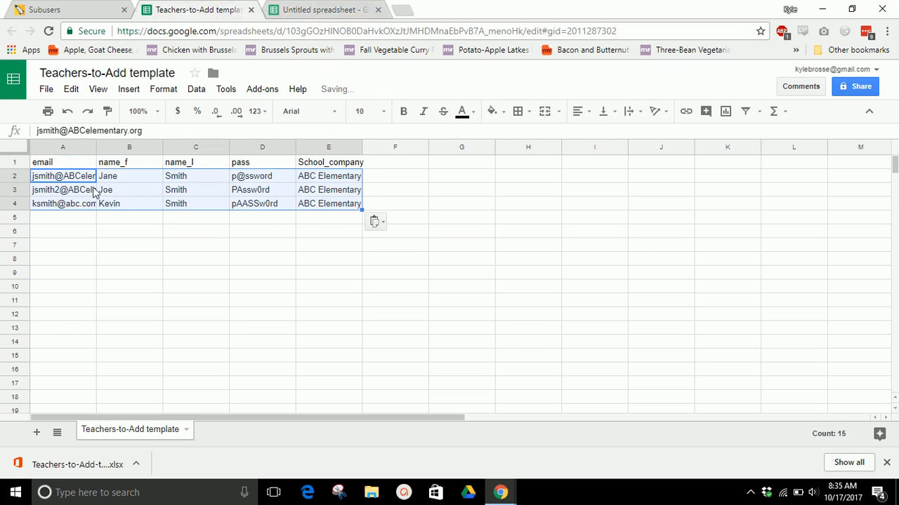
{"action": "left_click", "coordinate": [400, 195]}
{"action": "left_click", "coordinate": [61, 162]}
{"action": "left_click_drag", "start_coordinate": [80, 195], "coordinate": [358, 207]}
{"action": "left_click", "coordinate": [366, 203]}
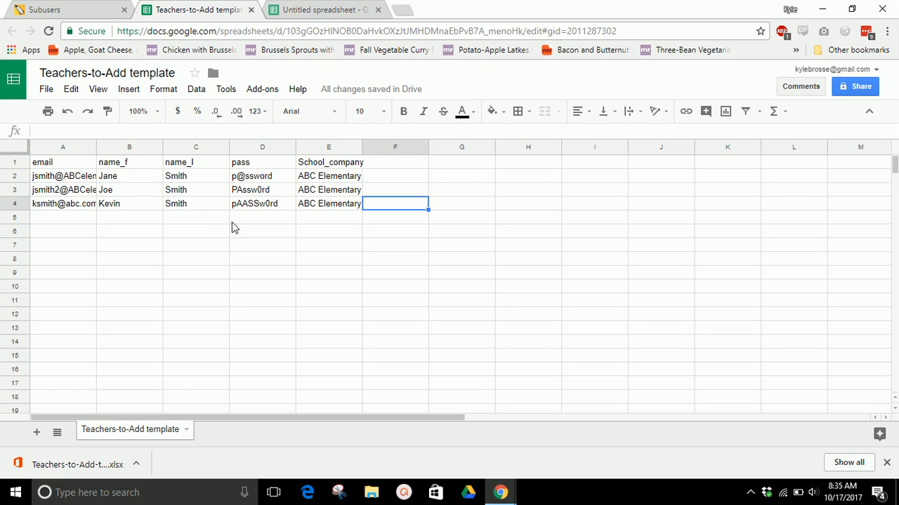
Download the current sheet of the Teachers-to-Add template as a comma-separated values (.csv) file
{"action": "left_click", "coordinate": [48, 93]}
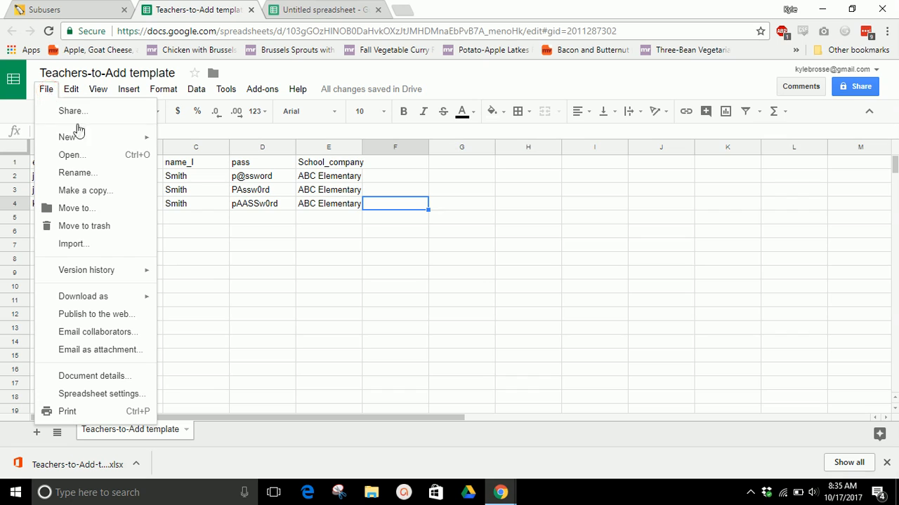
{"action": "mouse_move", "coordinate": [133, 304]}
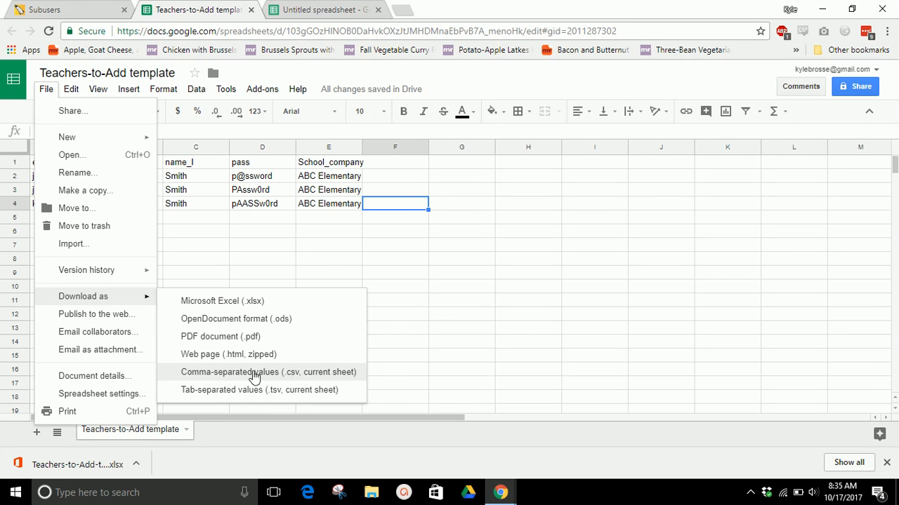
{"action": "left_click", "coordinate": [295, 374]}
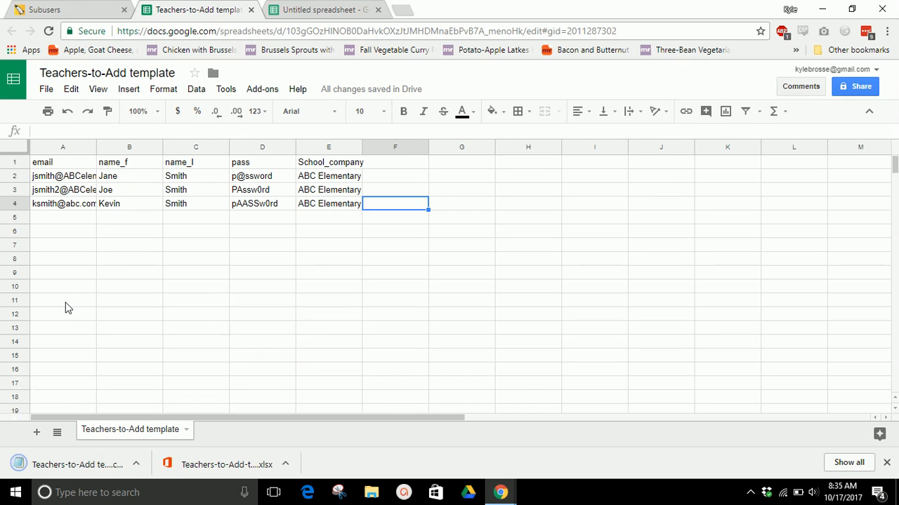
Open the CSV import for subusers on the Rocket Math site and attach the downloaded Teachers-to-Add template CSV file
{"action": "left_click", "coordinate": [70, 7]}
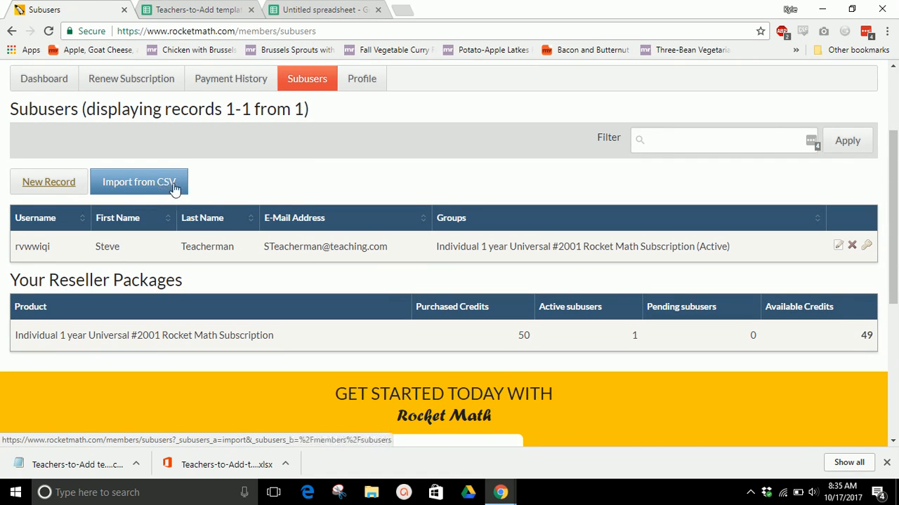
{"action": "left_click", "coordinate": [169, 188]}
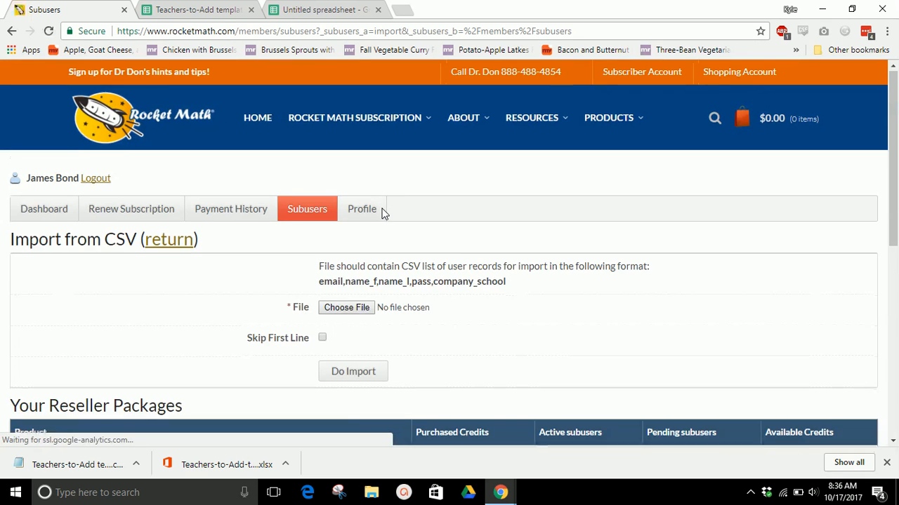
{"action": "scroll", "coordinate": [385, 214], "scroll_direction": "down", "scroll_amount": 2}
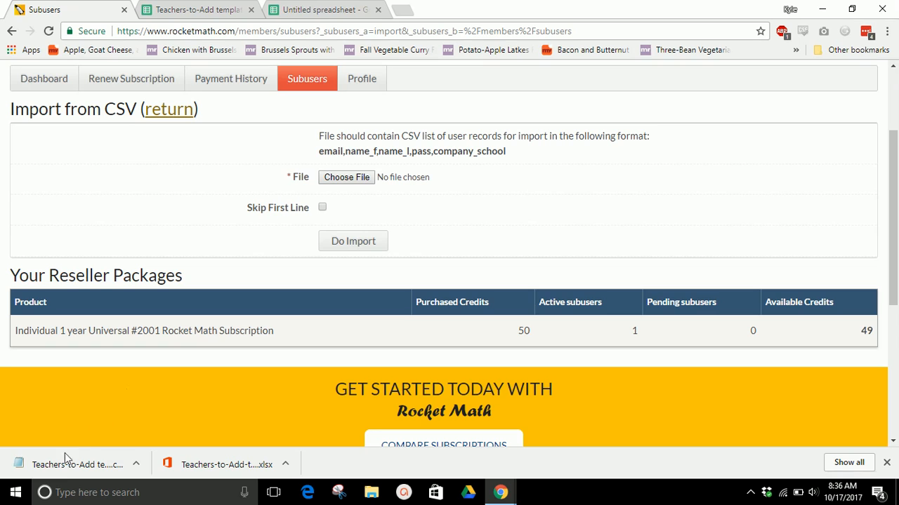
{"action": "left_click_drag", "start_coordinate": [68, 466], "coordinate": [344, 179]}
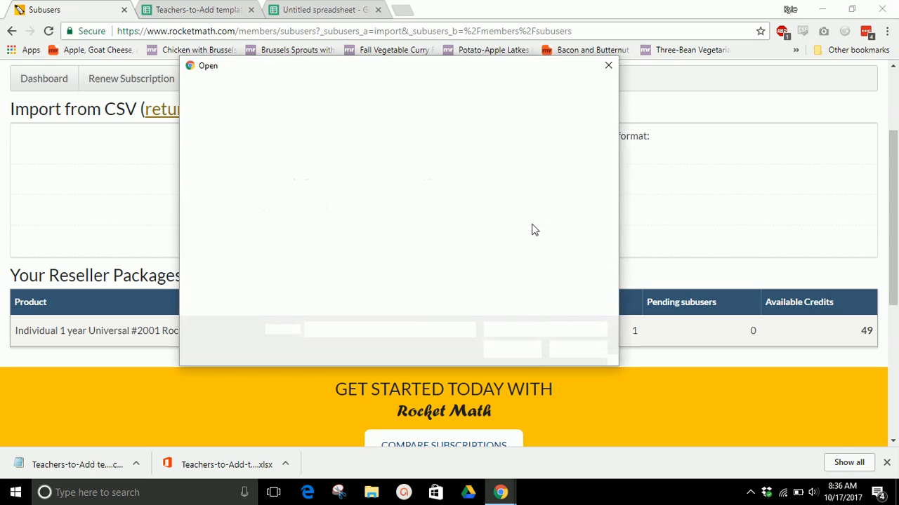
{"action": "left_click", "coordinate": [607, 64]}
{"action": "left_click_drag", "start_coordinate": [71, 465], "coordinate": [351, 183]}
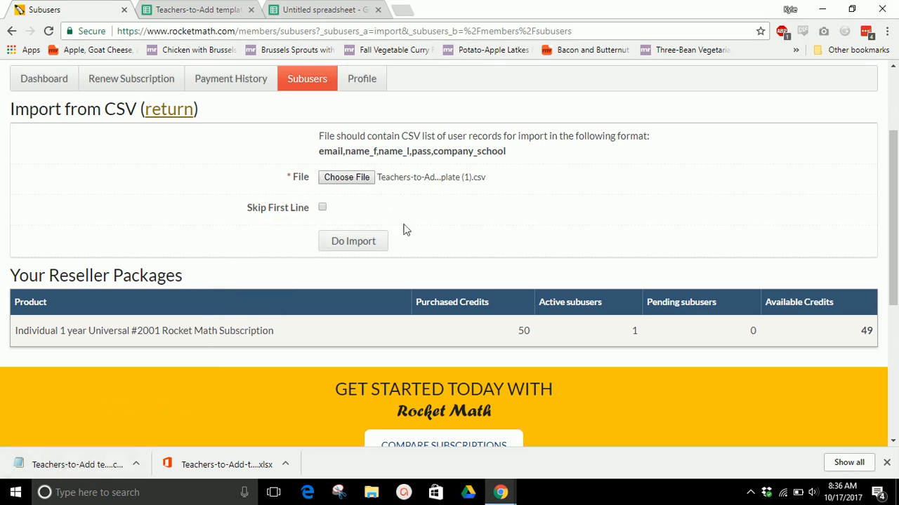
Set the import to skip the first line, checking it against the header row A1:E1 in the template sheet, and run the import
{"action": "left_click", "coordinate": [323, 207]}
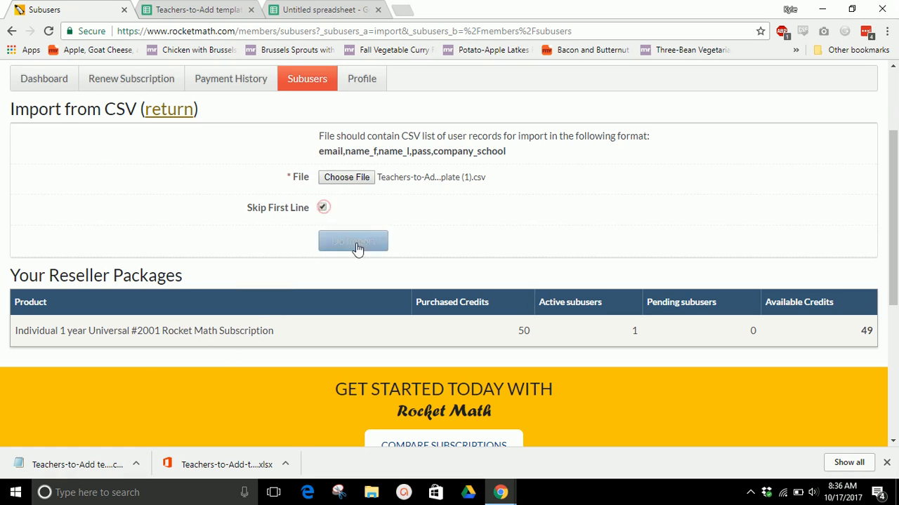
{"action": "left_click", "coordinate": [199, 9]}
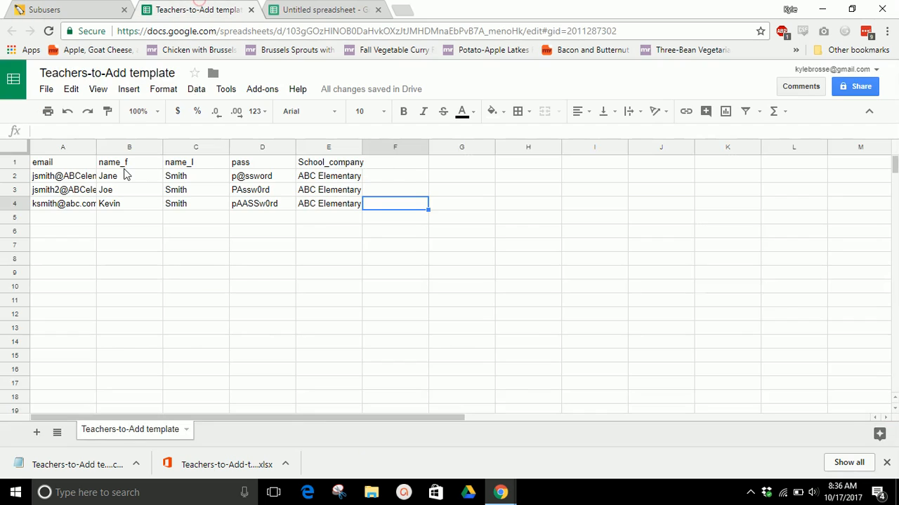
{"action": "left_click_drag", "start_coordinate": [60, 166], "coordinate": [351, 166]}
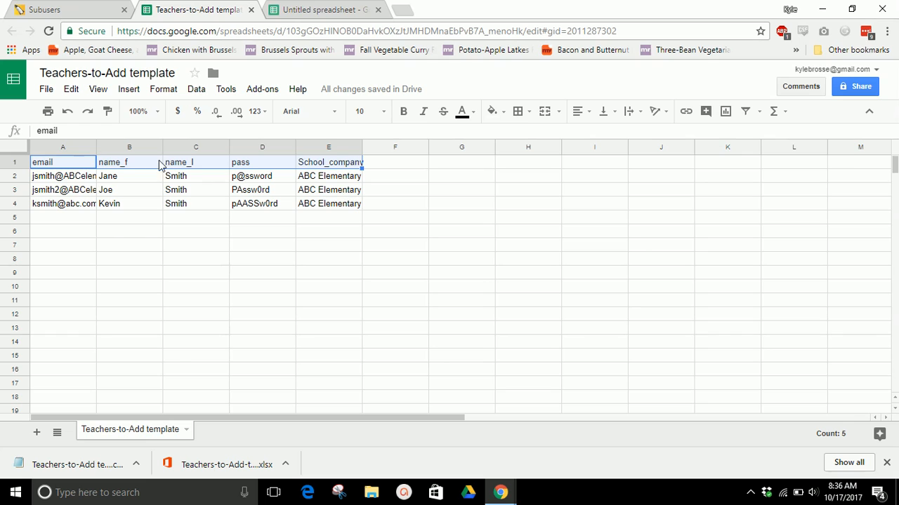
{"action": "left_click", "coordinate": [70, 8]}
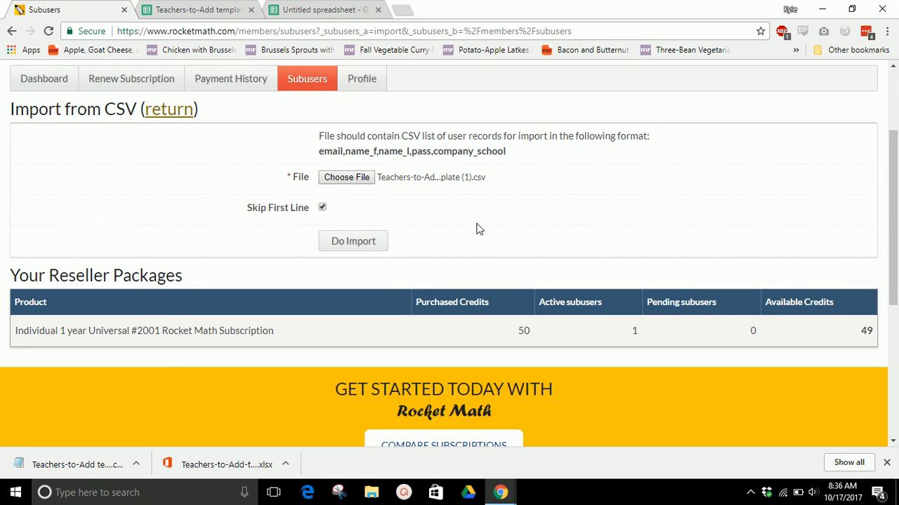
{"action": "left_click", "coordinate": [351, 243]}
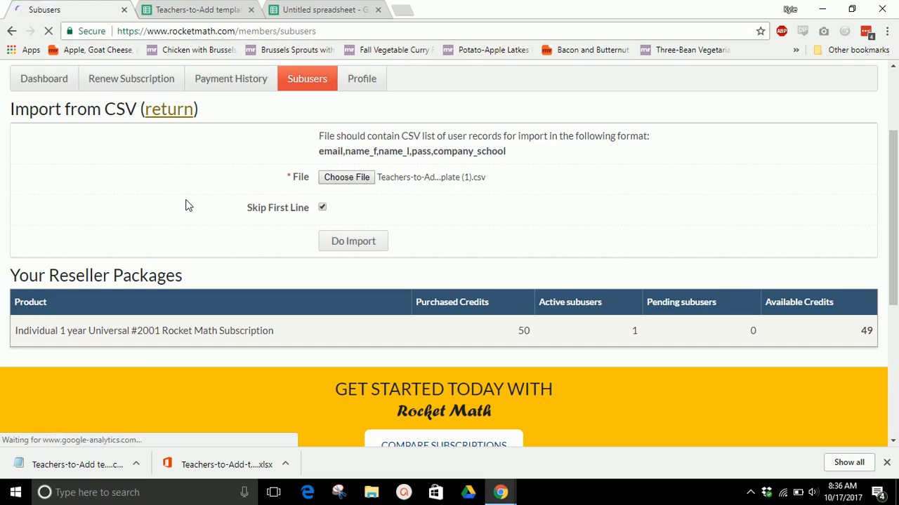
Review the imported teachers in the subusers list and the active subusers and available credits of the reseller package
{"action": "scroll", "coordinate": [448, 241], "scroll_direction": "down", "scroll_amount": 1}
{"action": "scroll", "coordinate": [450, 241], "scroll_direction": "down", "scroll_amount": 2}
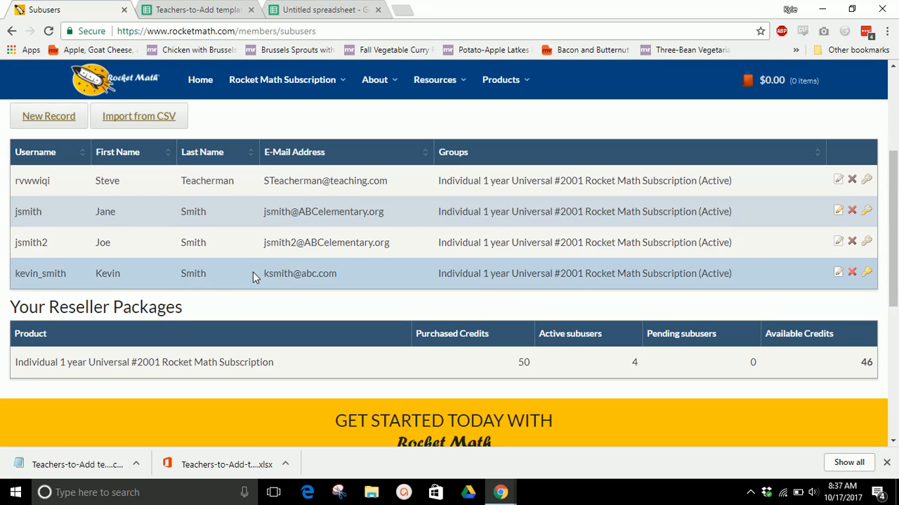
{"action": "scroll", "coordinate": [294, 252], "scroll_direction": "down", "scroll_amount": 1}
{"action": "scroll", "coordinate": [294, 252], "scroll_direction": "down", "scroll_amount": 1}
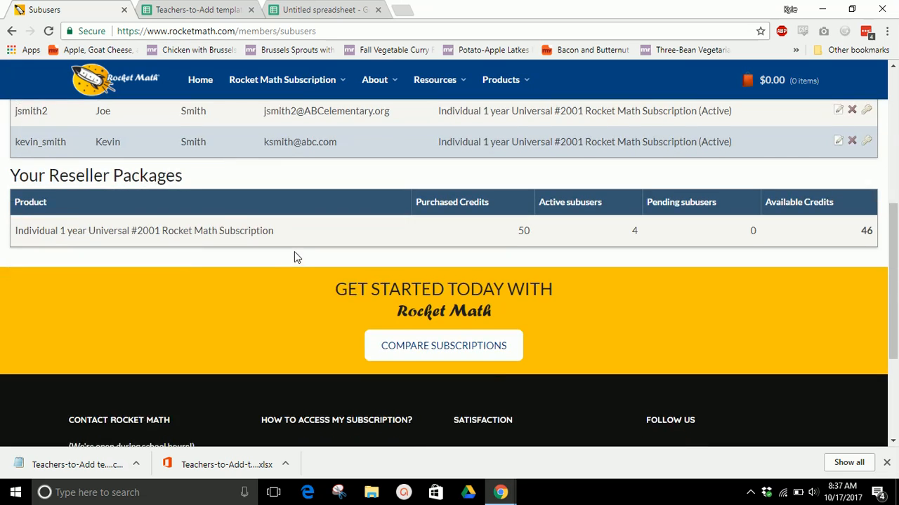
{"action": "scroll", "coordinate": [294, 251], "scroll_direction": "up", "scroll_amount": 3}
{"action": "scroll", "coordinate": [309, 254], "scroll_direction": "up", "scroll_amount": 1}
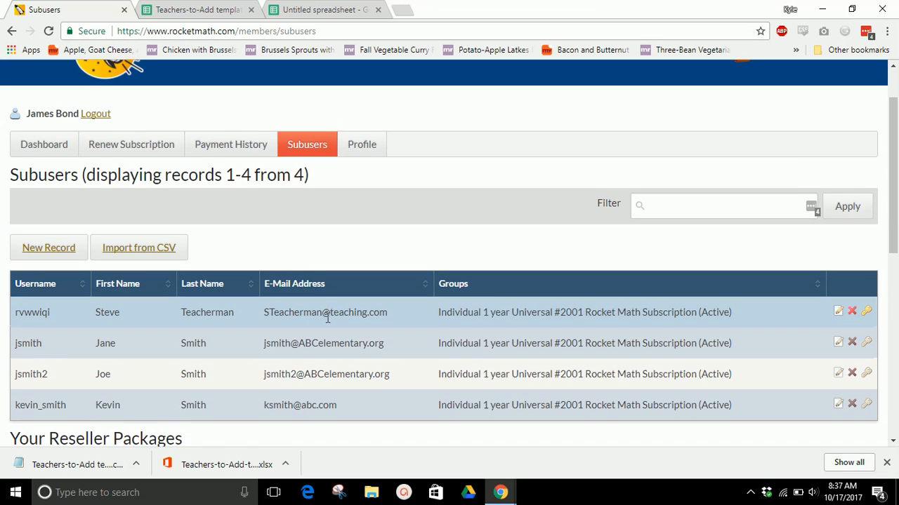
{"action": "scroll", "coordinate": [327, 281], "scroll_direction": "down", "scroll_amount": 1}
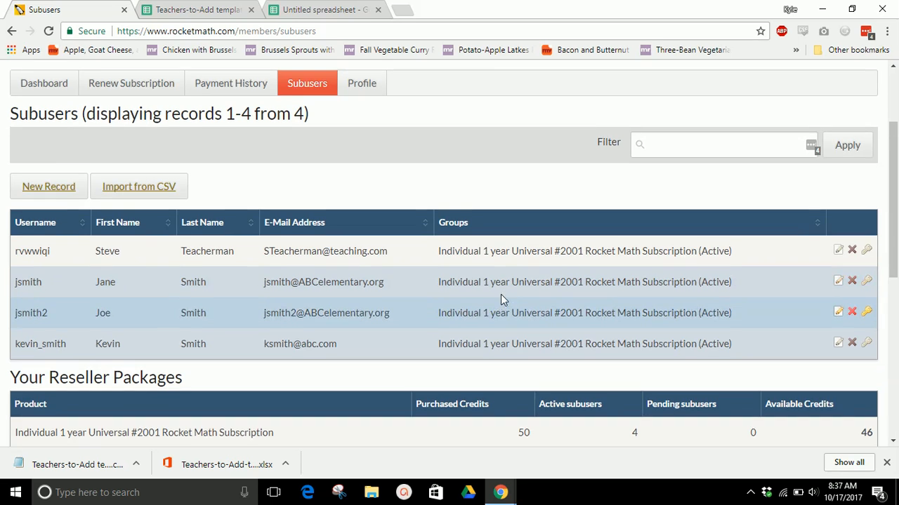
{"action": "scroll", "coordinate": [501, 294], "scroll_direction": "up", "scroll_amount": 2}
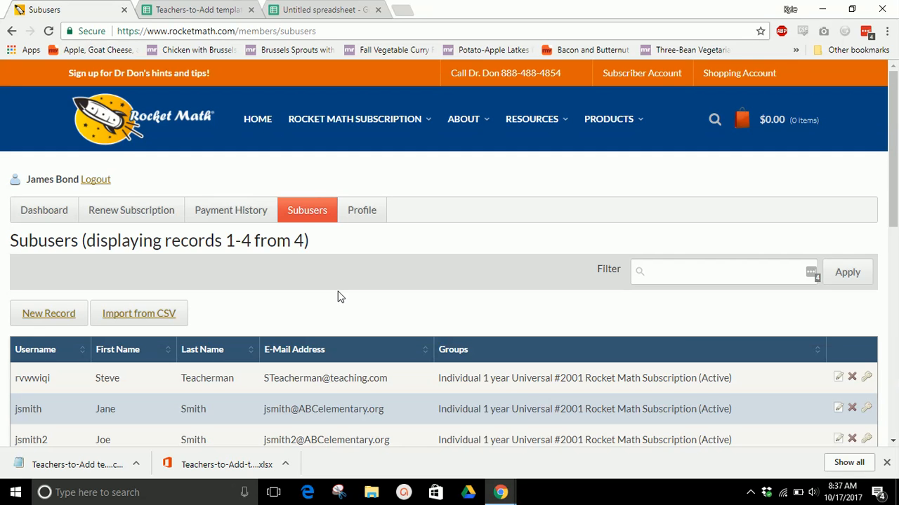
{"action": "scroll", "coordinate": [339, 293], "scroll_direction": "down", "scroll_amount": 3}
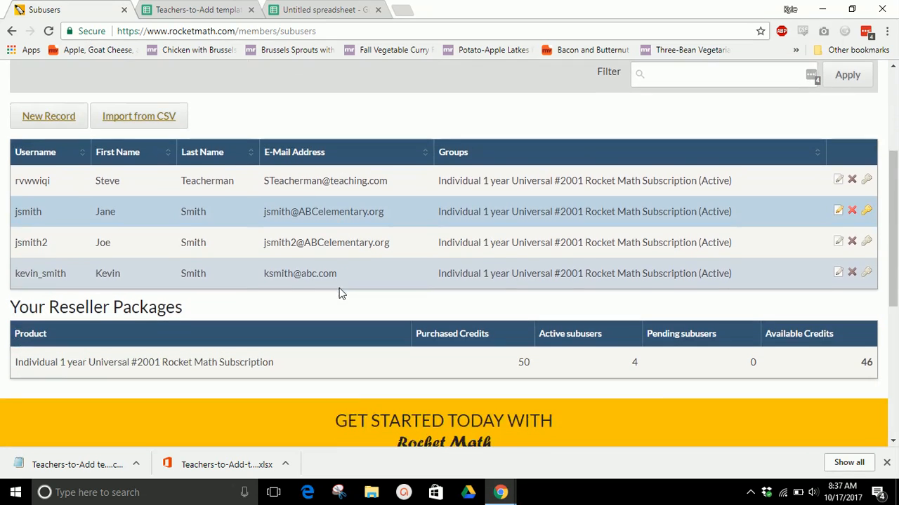
{"action": "scroll", "coordinate": [367, 268], "scroll_direction": "up", "scroll_amount": 2}
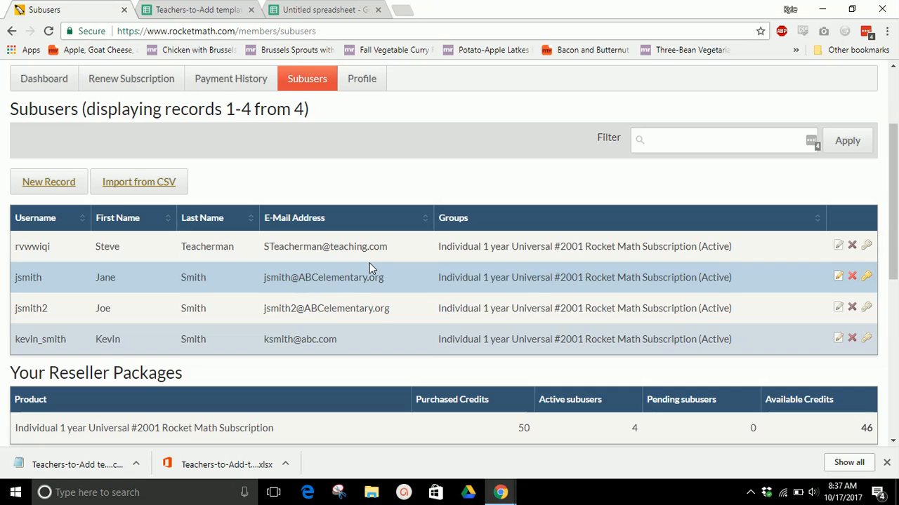
{"action": "scroll", "coordinate": [369, 264], "scroll_direction": "down", "scroll_amount": 3}
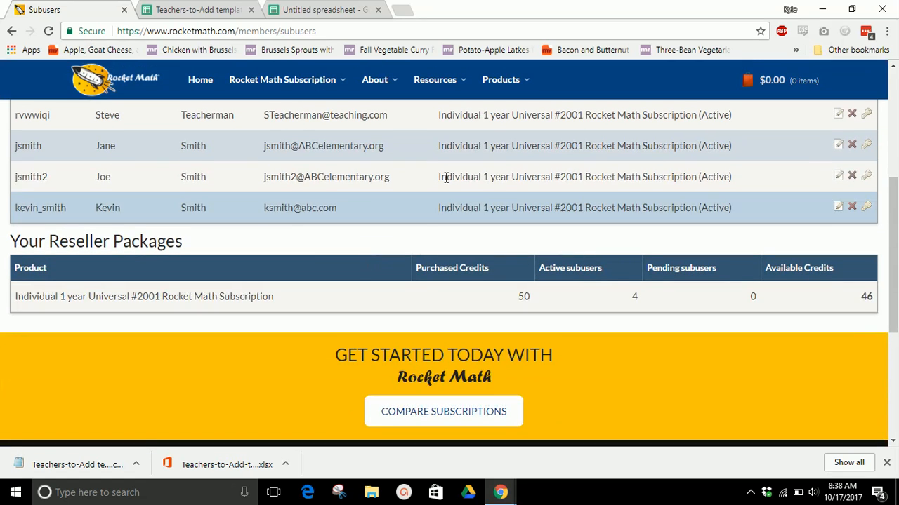
{"action": "scroll", "coordinate": [426, 271], "scroll_direction": "up", "scroll_amount": 1}
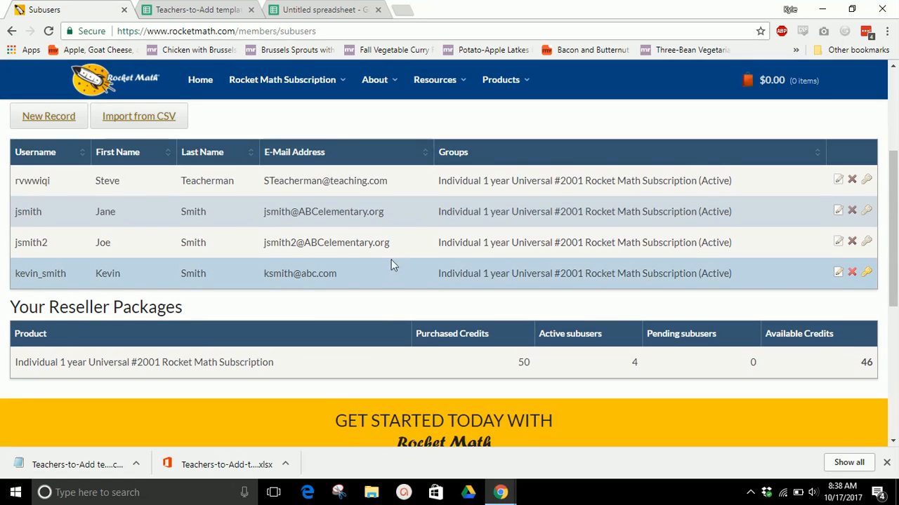